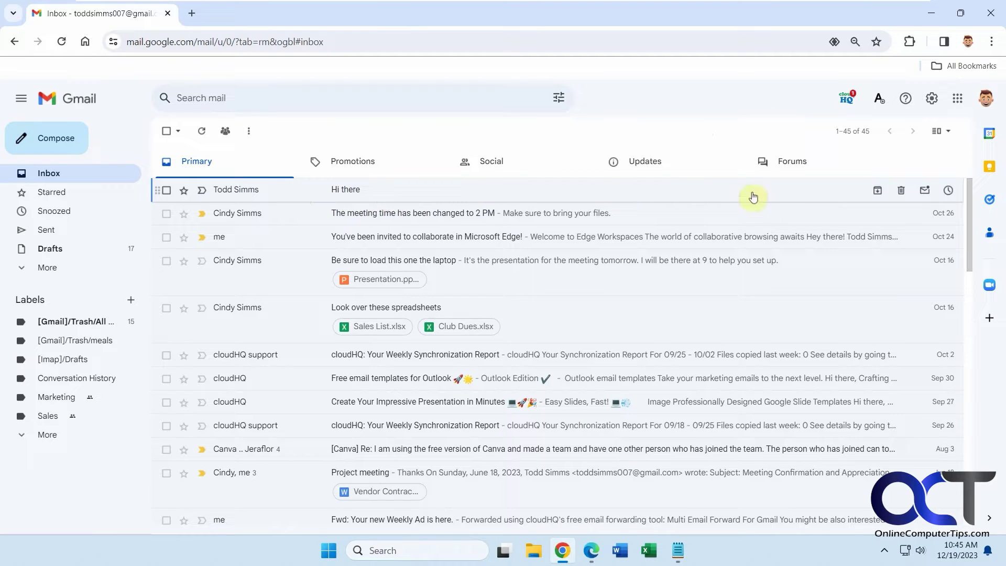
- View the Hi there email and check the sender's full details
{"action": "left_click", "coordinate": [644, 193]}
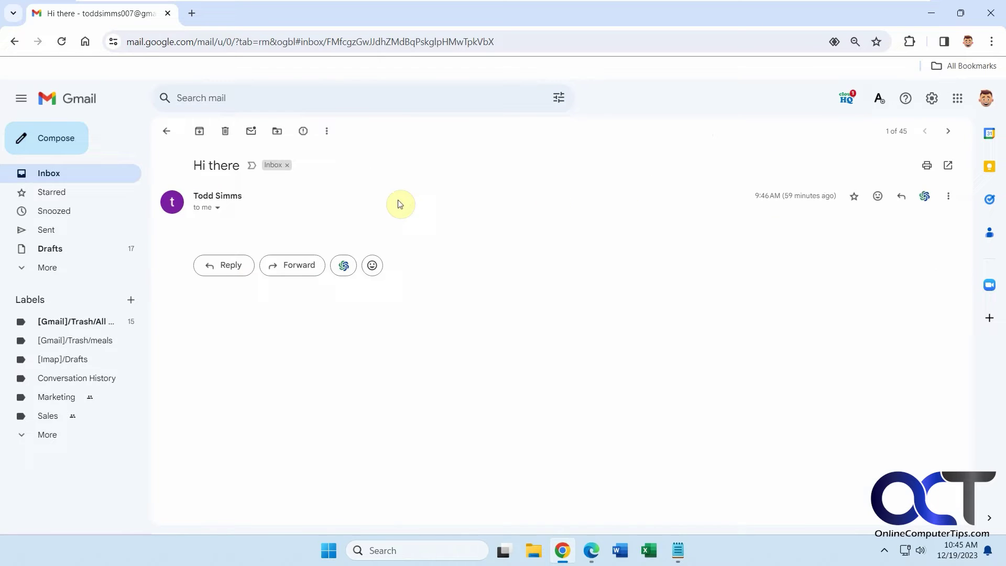
{"action": "left_click", "coordinate": [214, 208]}
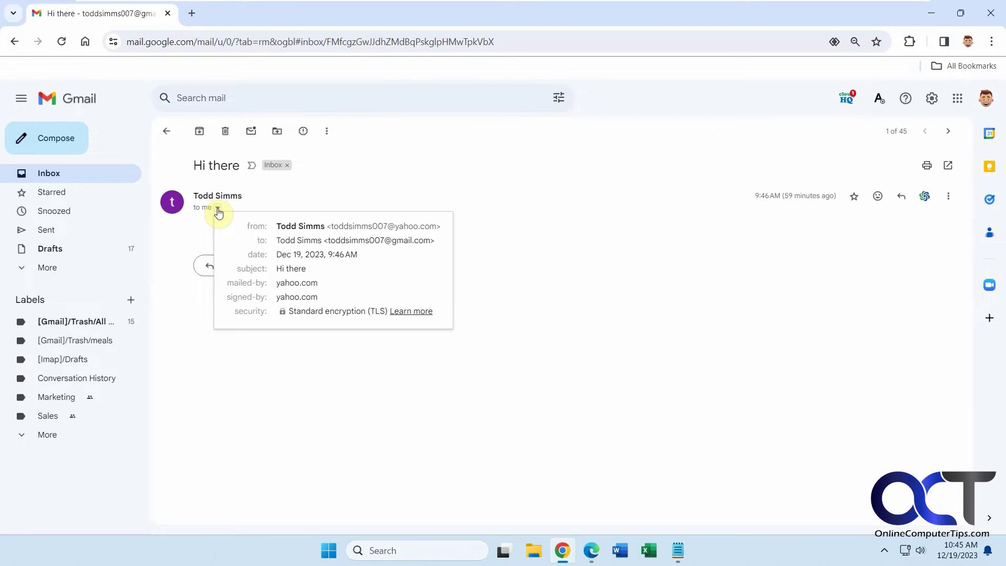
{"action": "left_click", "coordinate": [345, 361]}
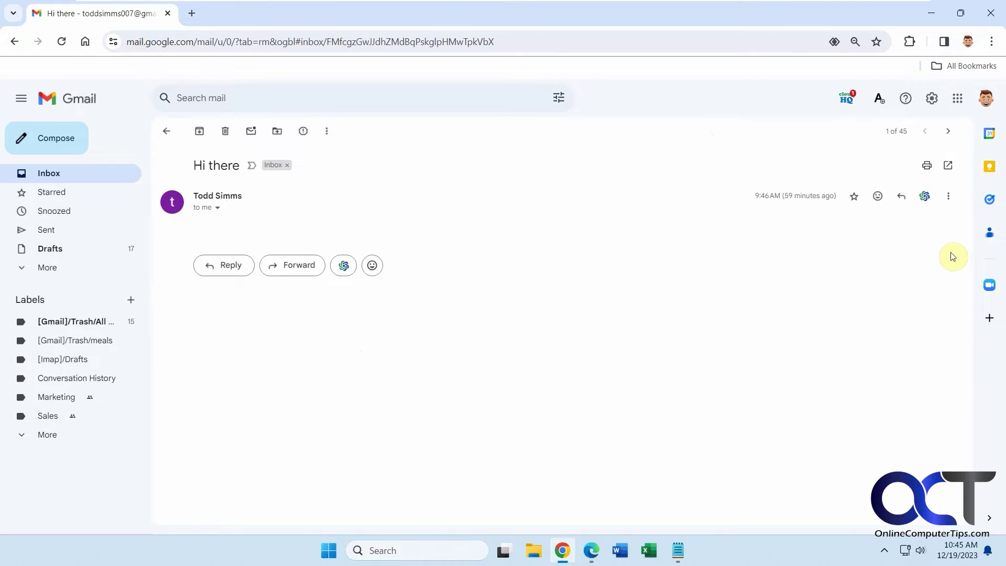
- Block the Hi there email's sender from the message menu so future mail goes to Spam
{"action": "left_click", "coordinate": [948, 198]}
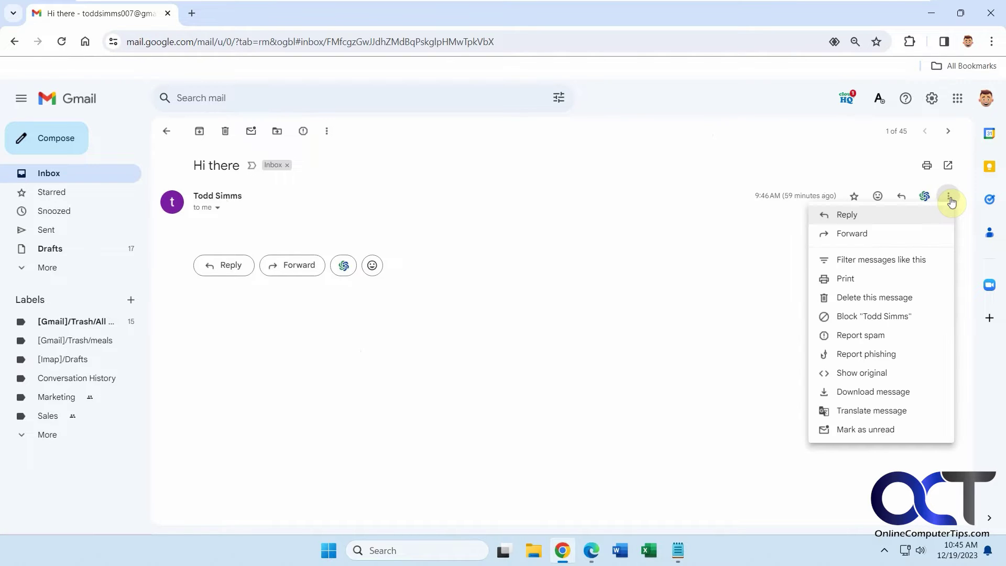
{"action": "left_click", "coordinate": [884, 315]}
{"action": "left_click", "coordinate": [614, 338]}
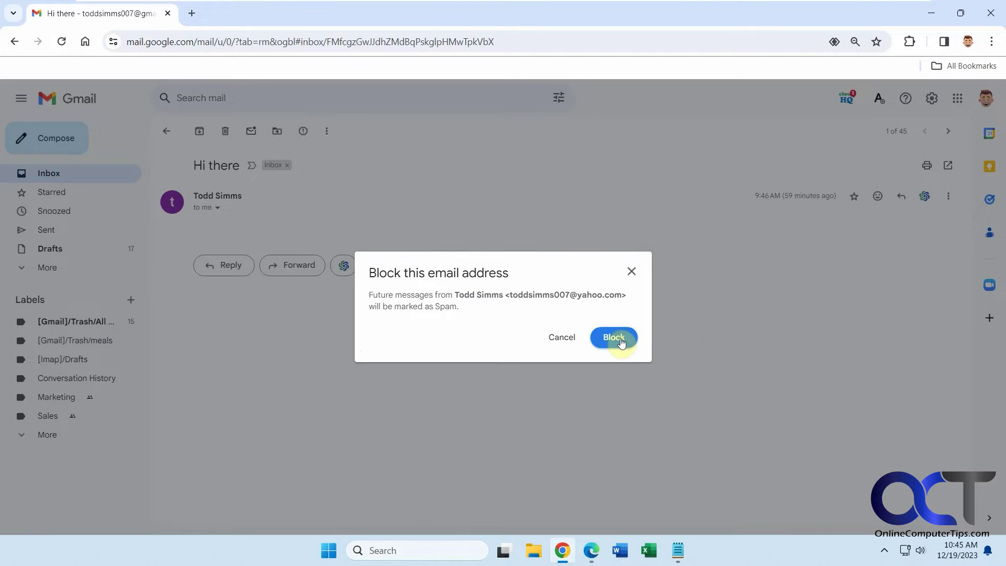
{"action": "left_click", "coordinate": [611, 340]}
{"action": "left_click", "coordinate": [613, 338]}
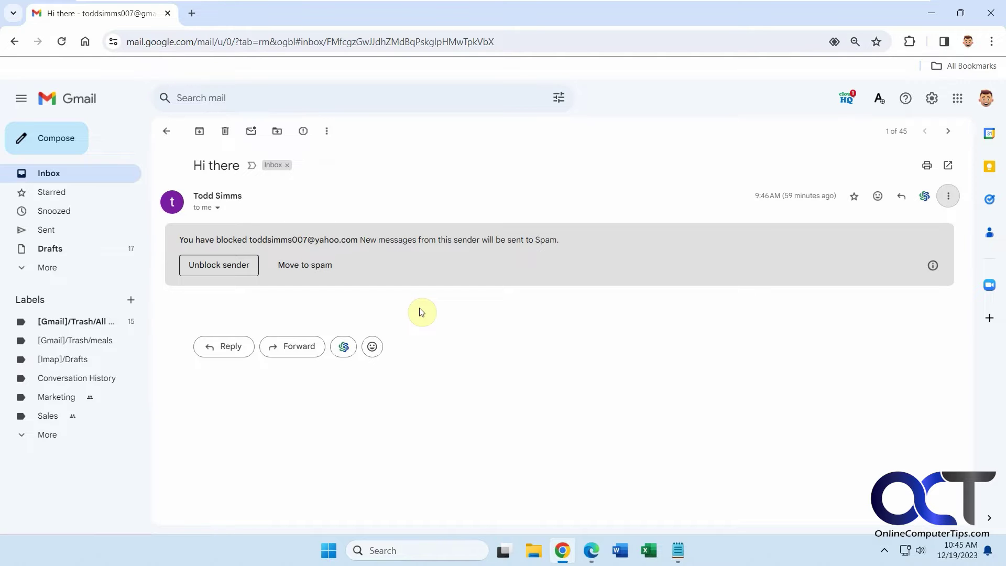
- Block the sender of The meeting time has been changed email and return to the inbox
{"action": "left_click", "coordinate": [59, 175]}
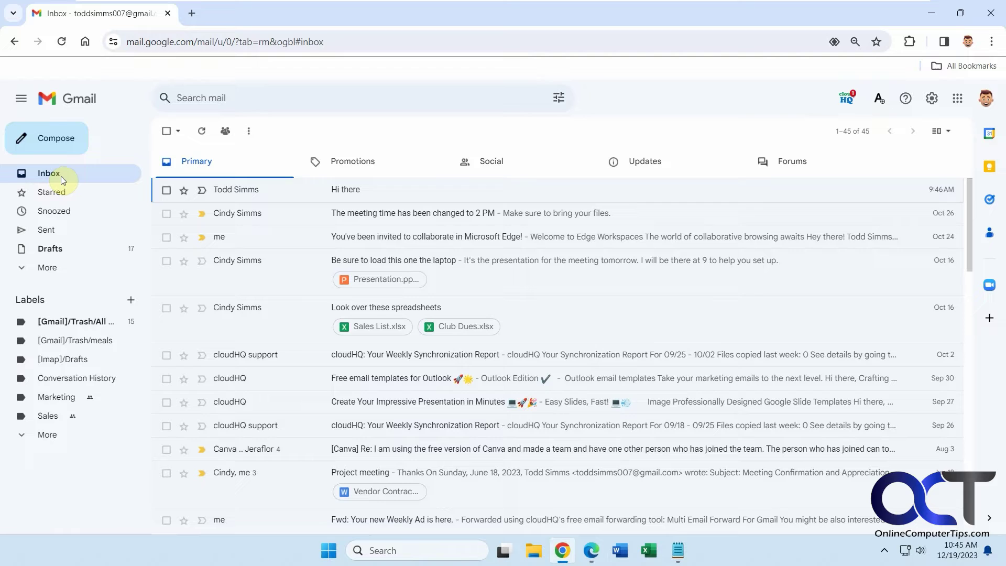
{"action": "left_click", "coordinate": [410, 214]}
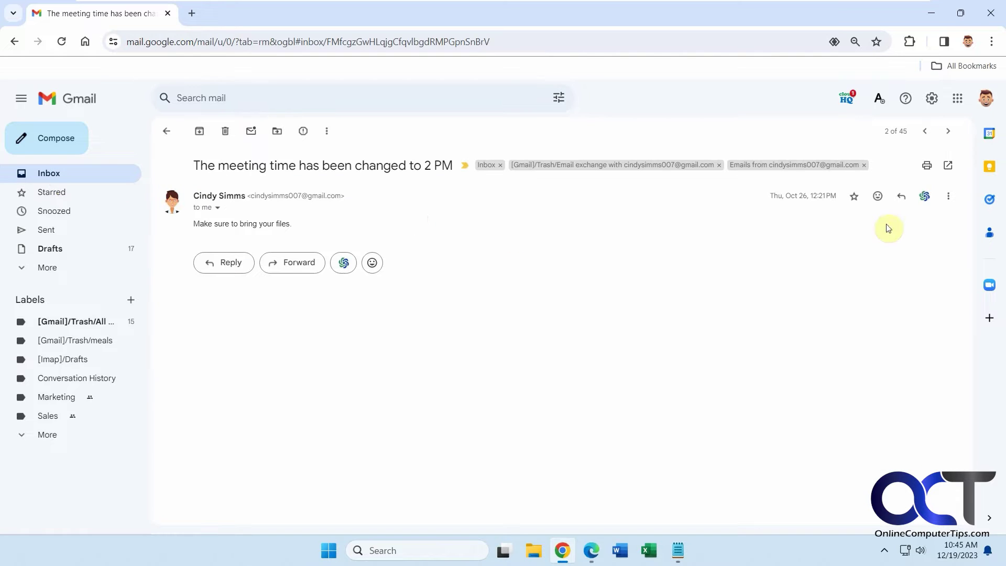
{"action": "left_click", "coordinate": [947, 196]}
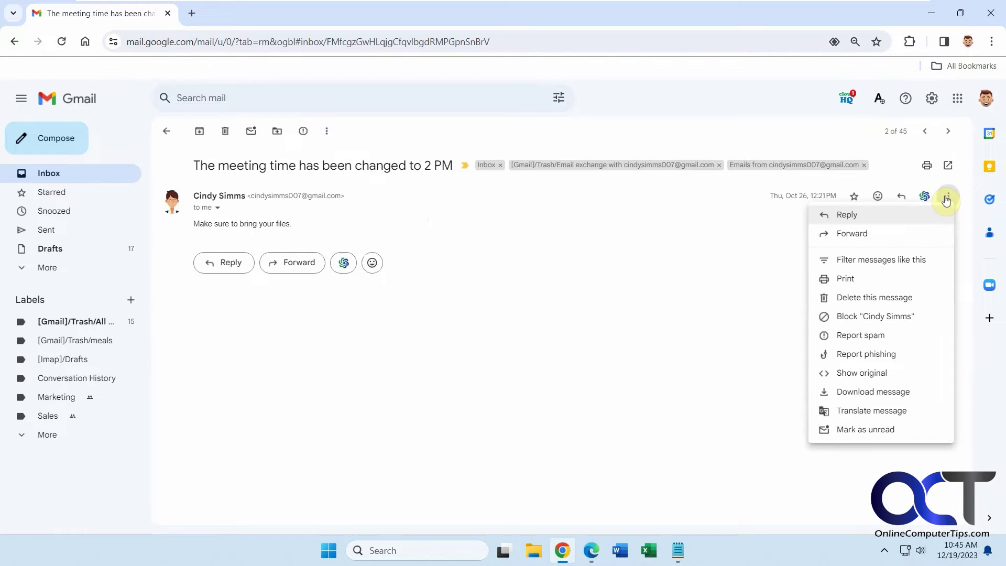
{"action": "left_click", "coordinate": [882, 315]}
{"action": "left_click", "coordinate": [610, 338]}
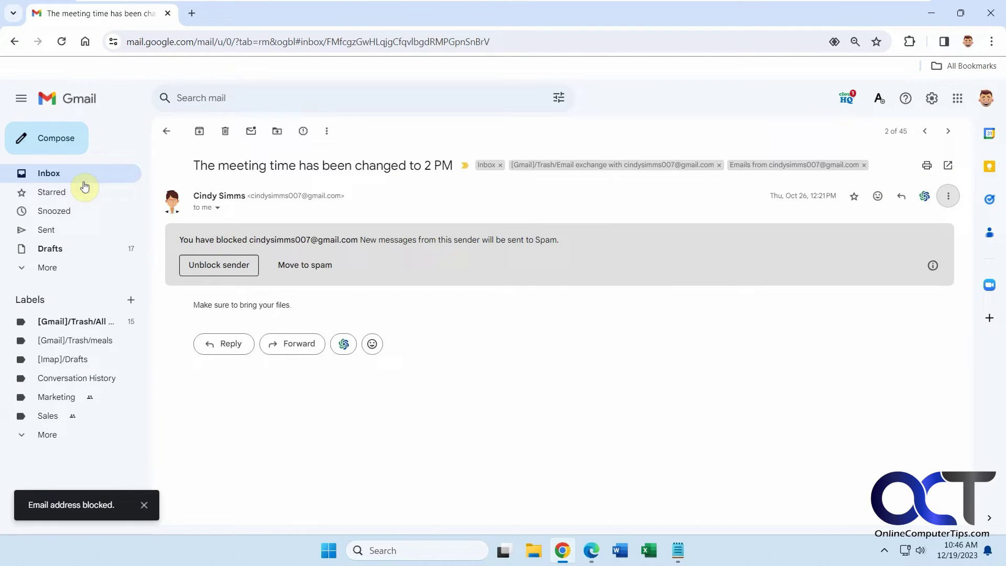
{"action": "left_click", "coordinate": [57, 180]}
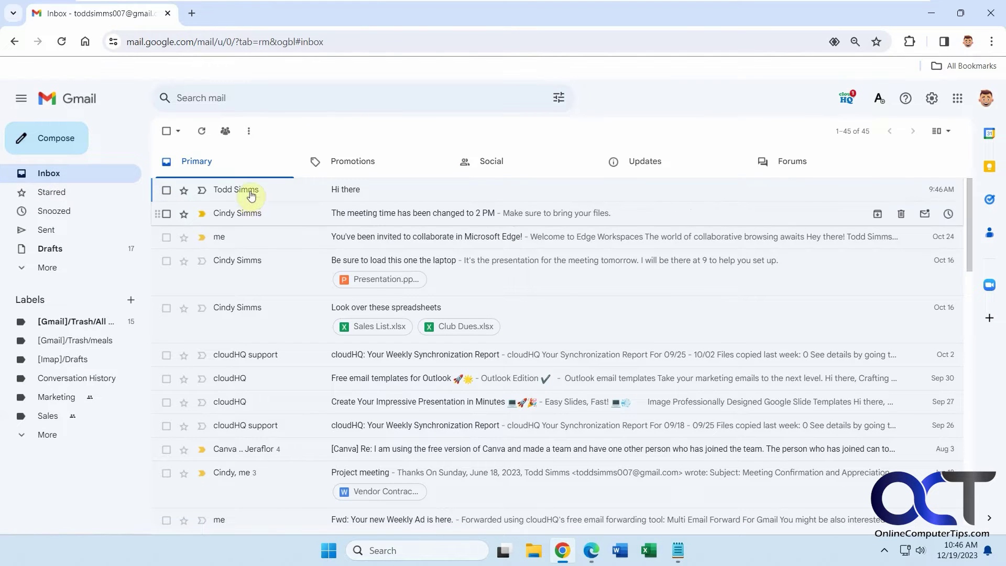
{"action": "mouse_move", "coordinate": [298, 237]}
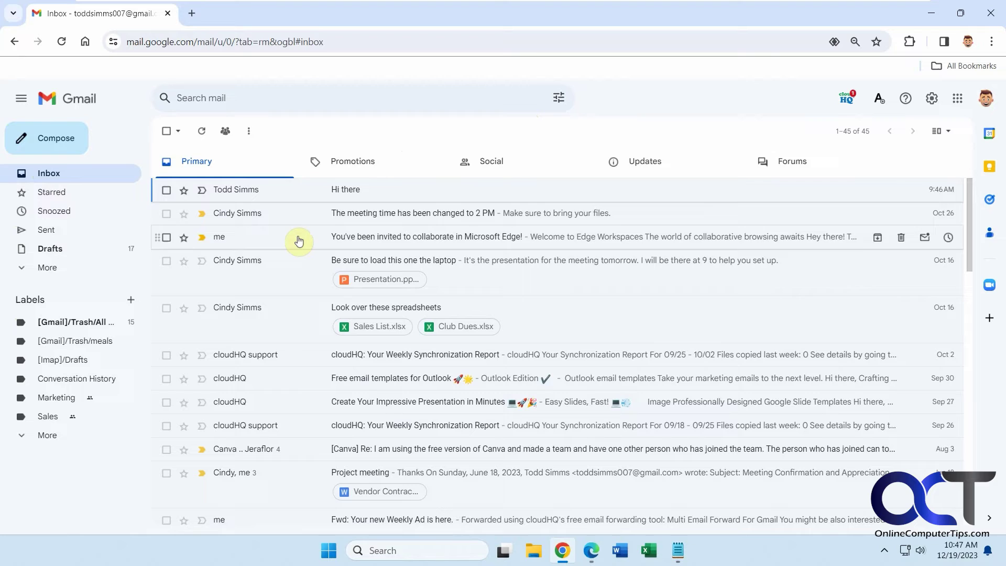
- Read the You don't want to read this junk message in the Spam folder
{"action": "left_click", "coordinate": [23, 269]}
{"action": "left_click", "coordinate": [48, 362]}
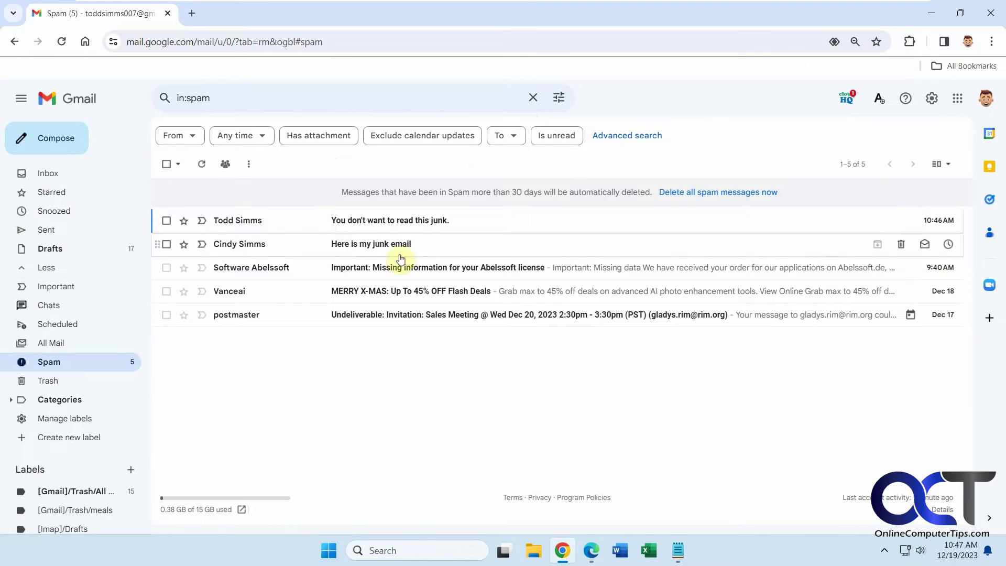
{"action": "left_click", "coordinate": [409, 220]}
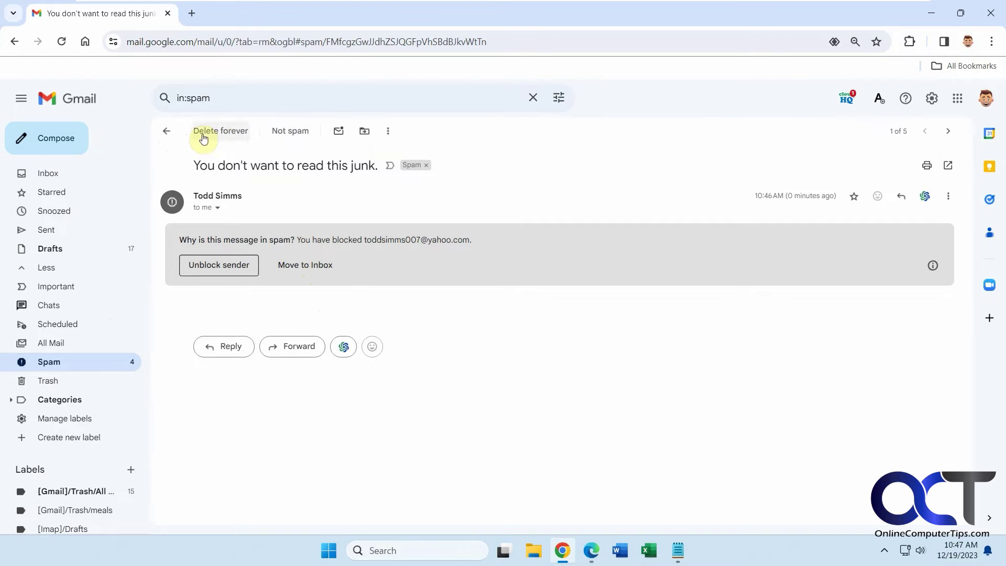
{"action": "left_click", "coordinate": [168, 133]}
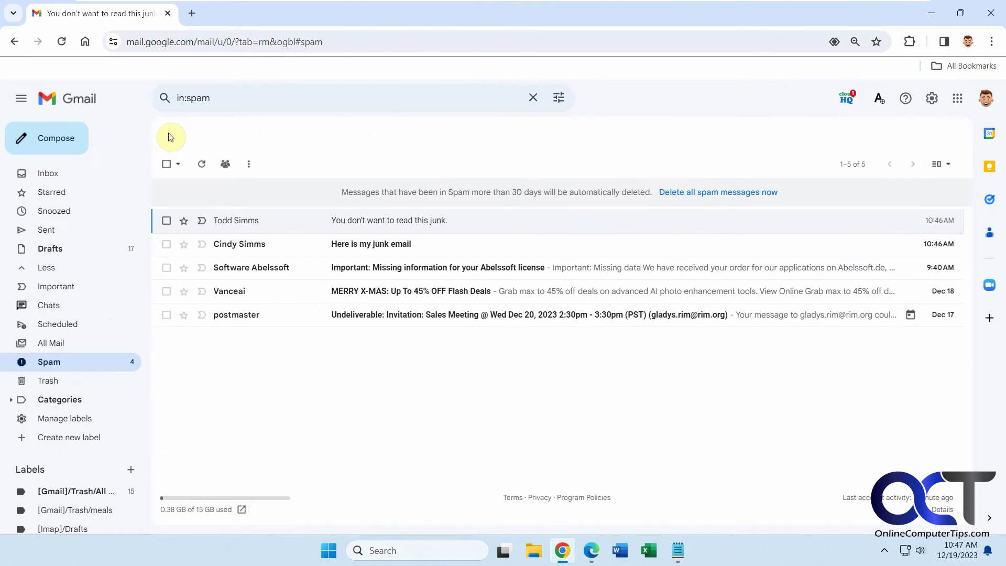
- Read the Here is my junk email message in Spam, then return to the inbox
{"action": "left_click", "coordinate": [342, 243]}
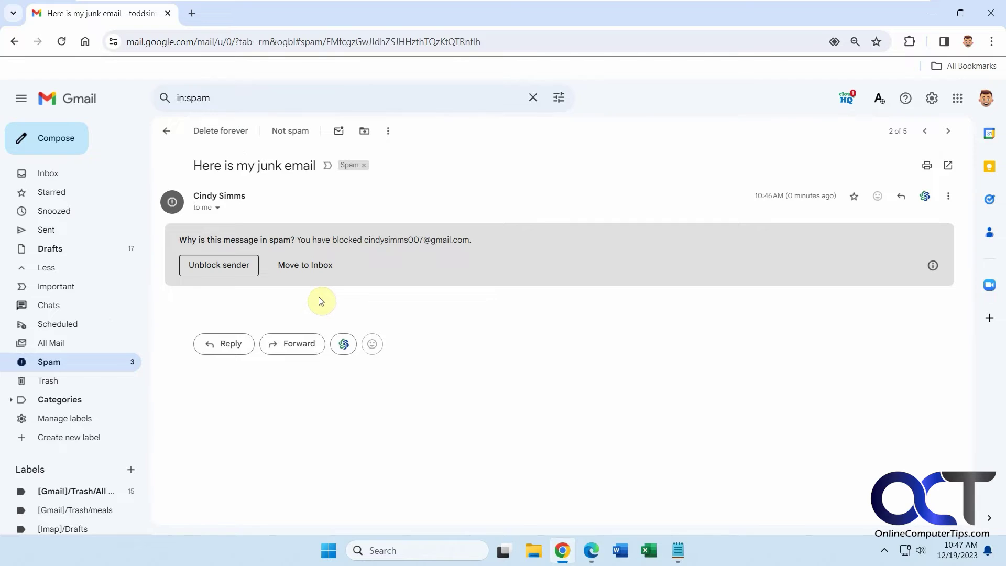
{"action": "left_click", "coordinate": [167, 131]}
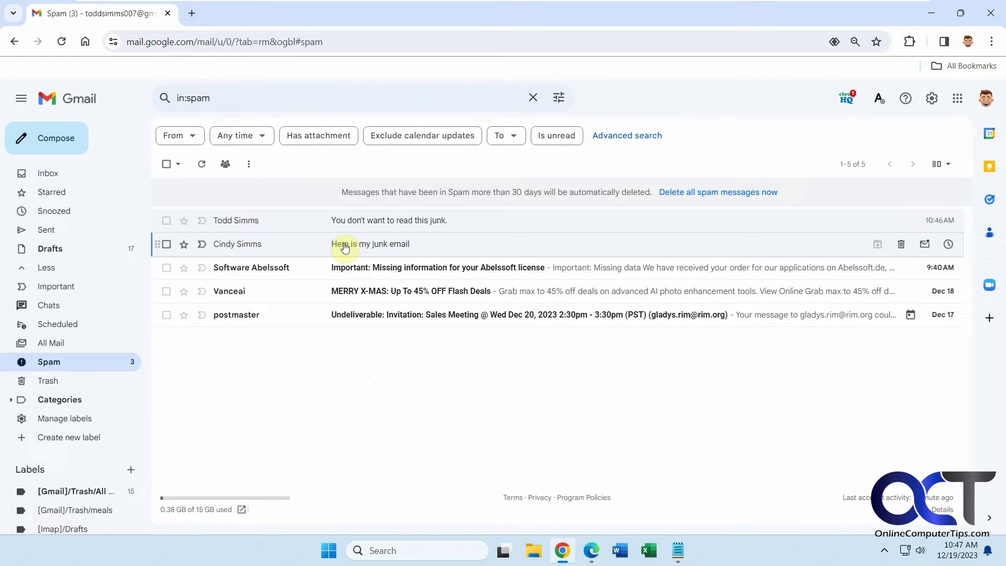
{"action": "left_click", "coordinate": [364, 245]}
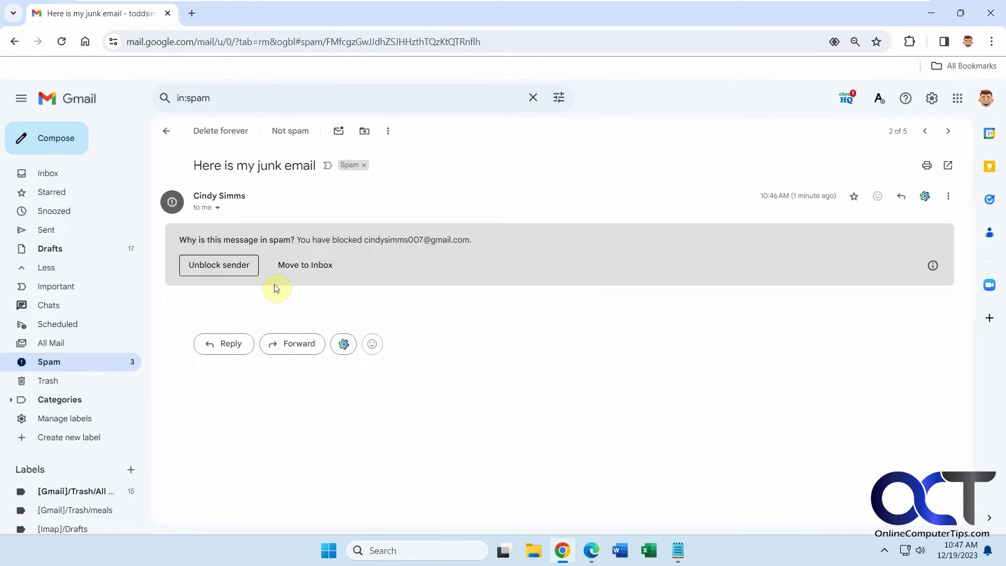
{"action": "left_click", "coordinate": [52, 174]}
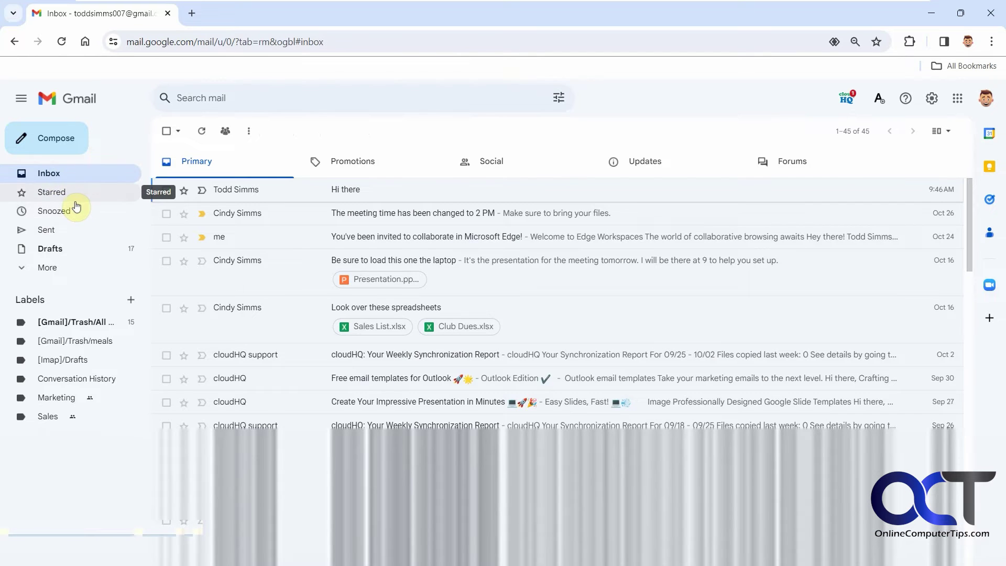
{"action": "mouse_move", "coordinate": [570, 263]}
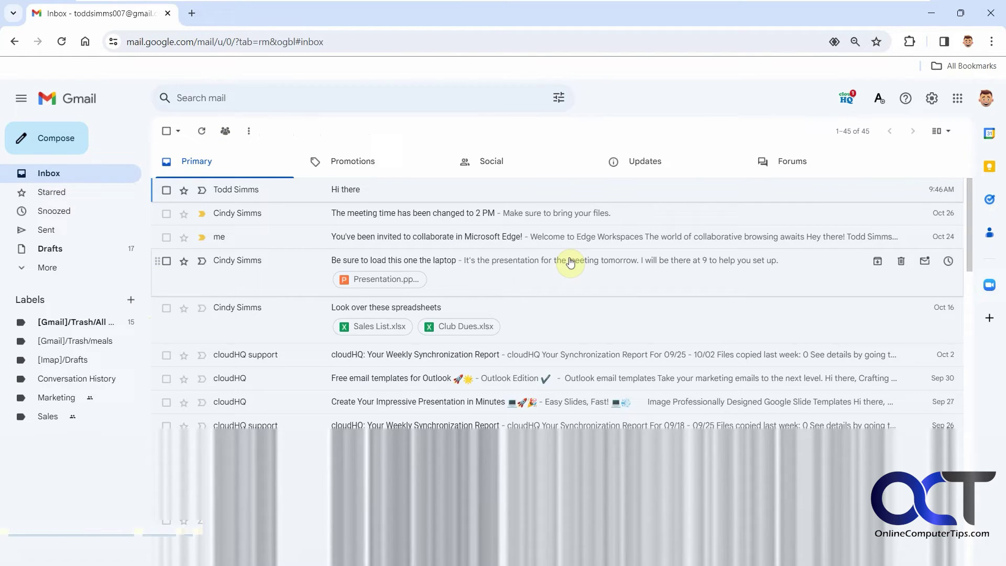
- Go to the Filters and Blocked Addresses settings listing the blocked senders
{"action": "left_click", "coordinate": [931, 99]}
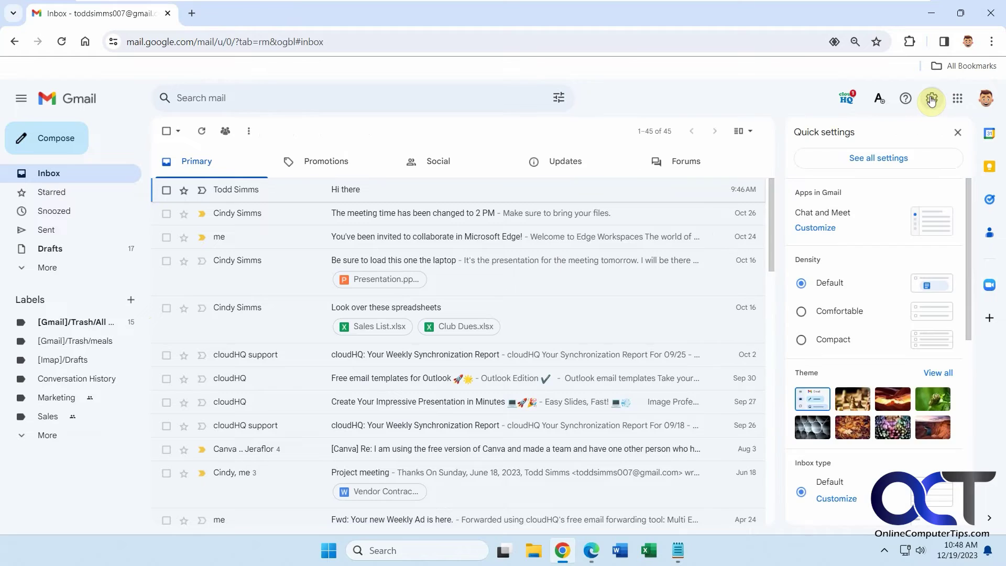
{"action": "left_click", "coordinate": [854, 161]}
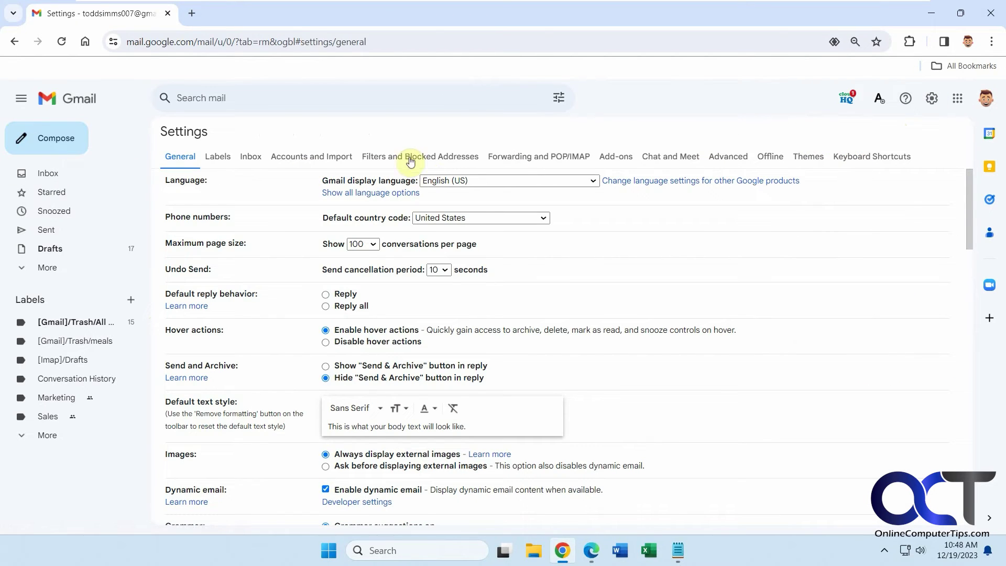
{"action": "left_click", "coordinate": [427, 159]}
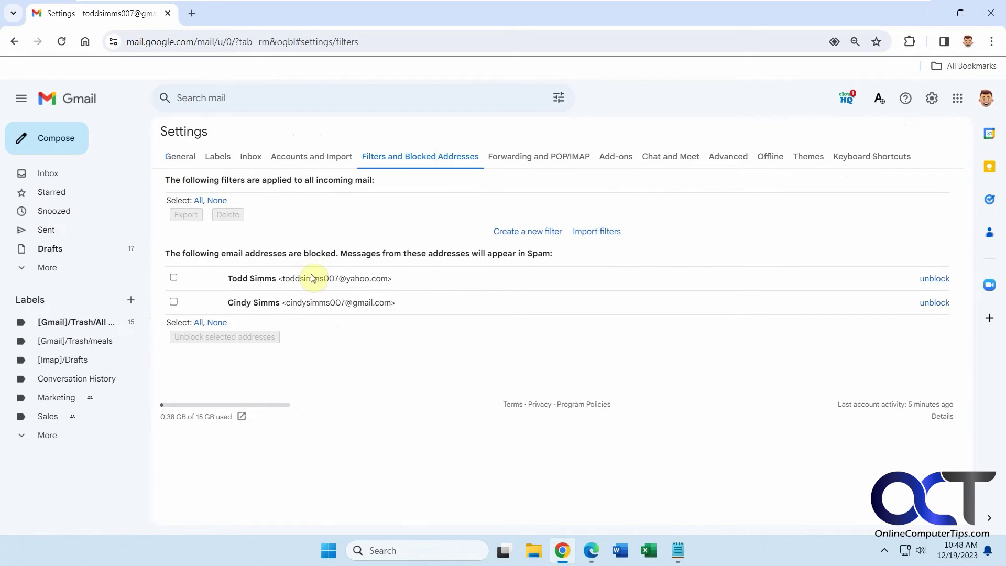
{"action": "left_click", "coordinate": [174, 279]}
{"action": "left_click", "coordinate": [174, 303]}
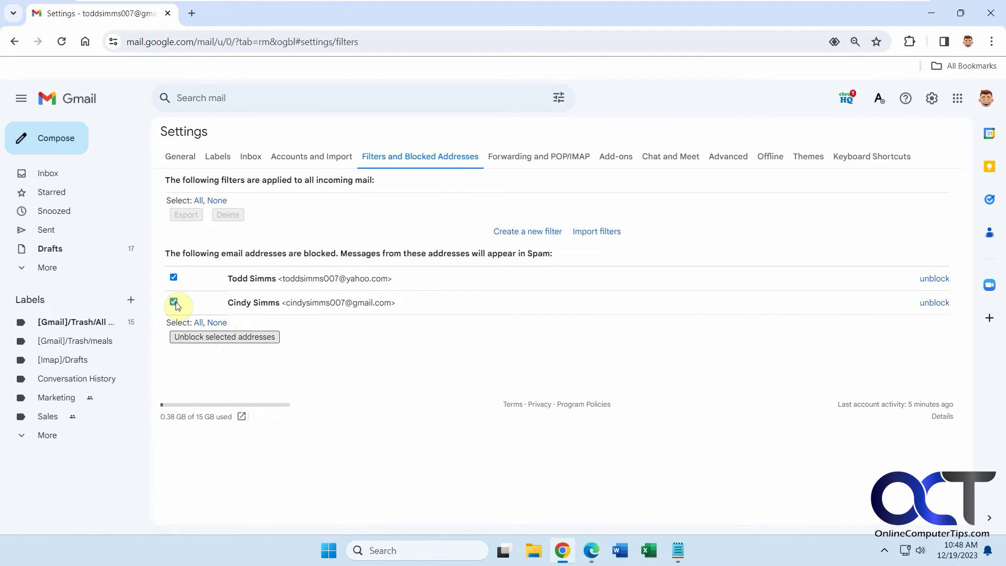
{"action": "left_click", "coordinate": [239, 338]}
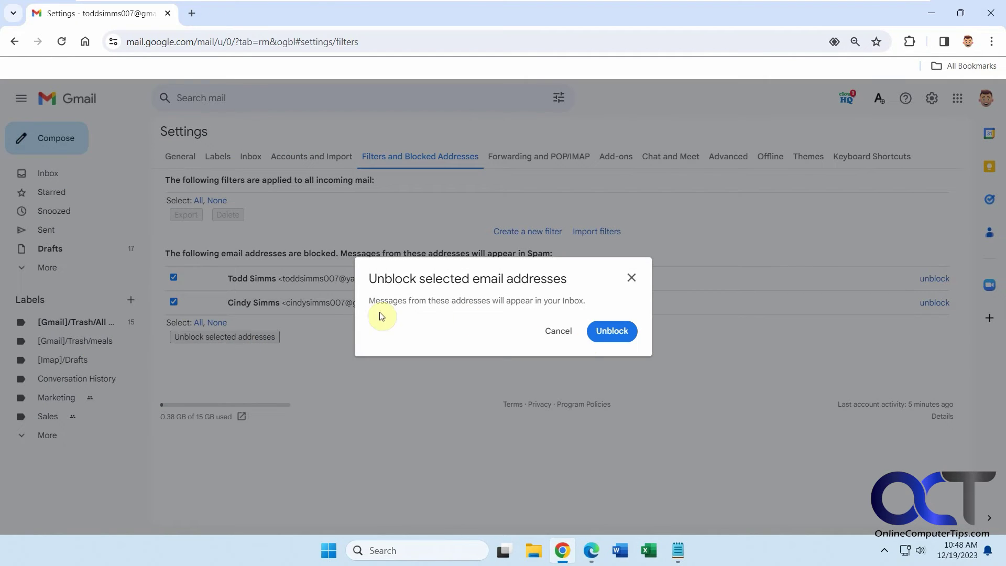
{"action": "left_click", "coordinate": [612, 333]}
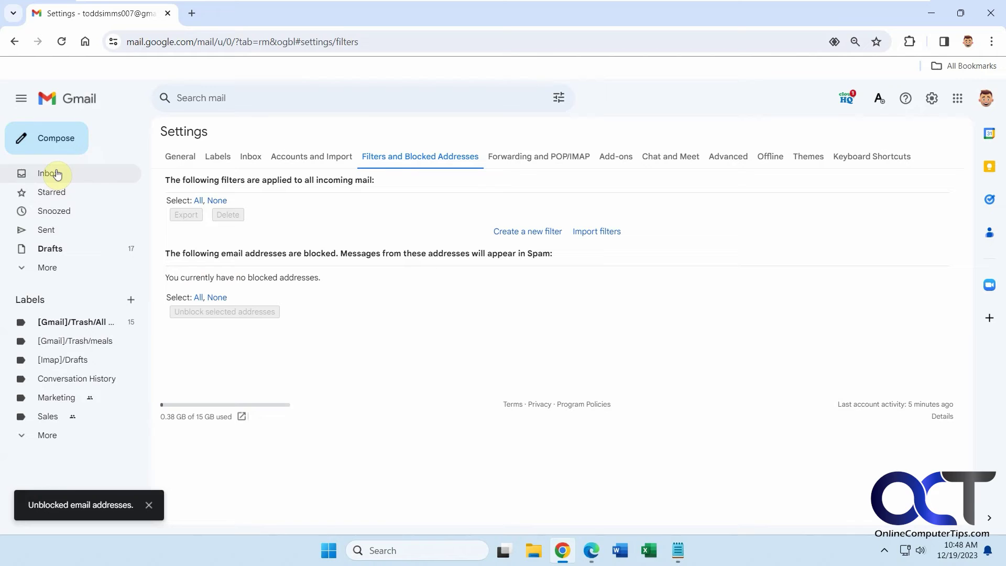
- Check the first Spam message, then return to the inbox holding the new messages
{"action": "left_click", "coordinate": [57, 270]}
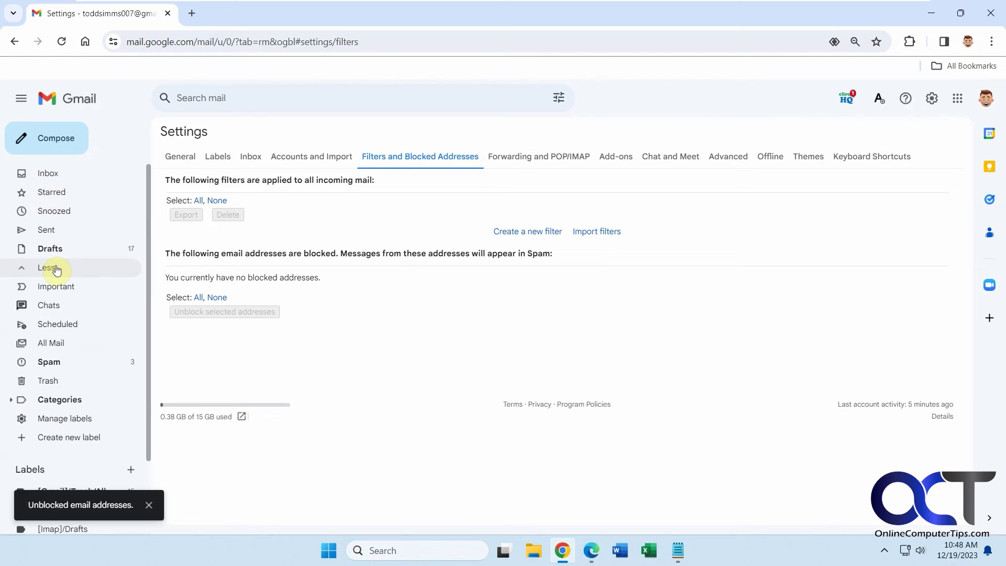
{"action": "left_click", "coordinate": [62, 362]}
{"action": "mouse_move", "coordinate": [386, 223]}
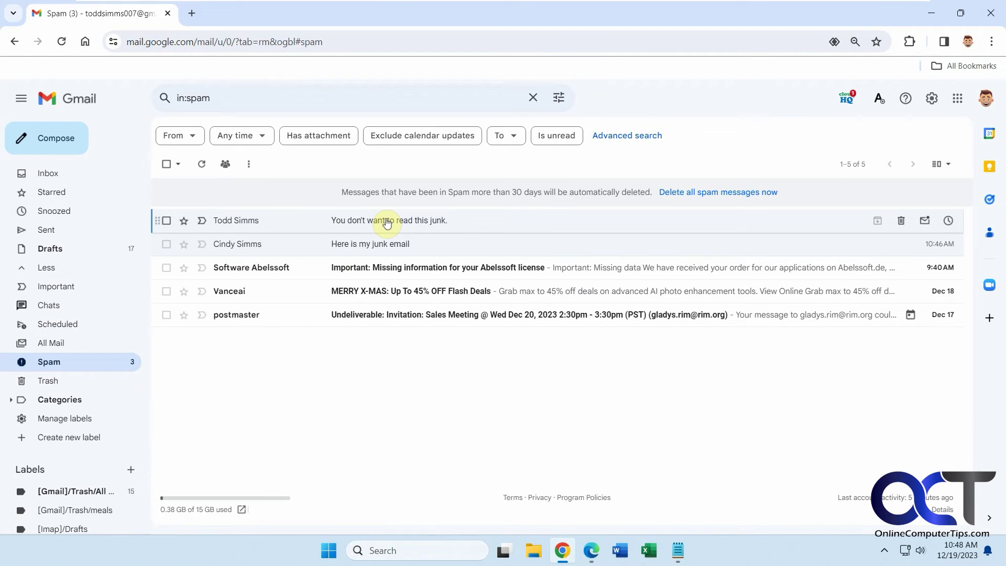
{"action": "left_click", "coordinate": [386, 222]}
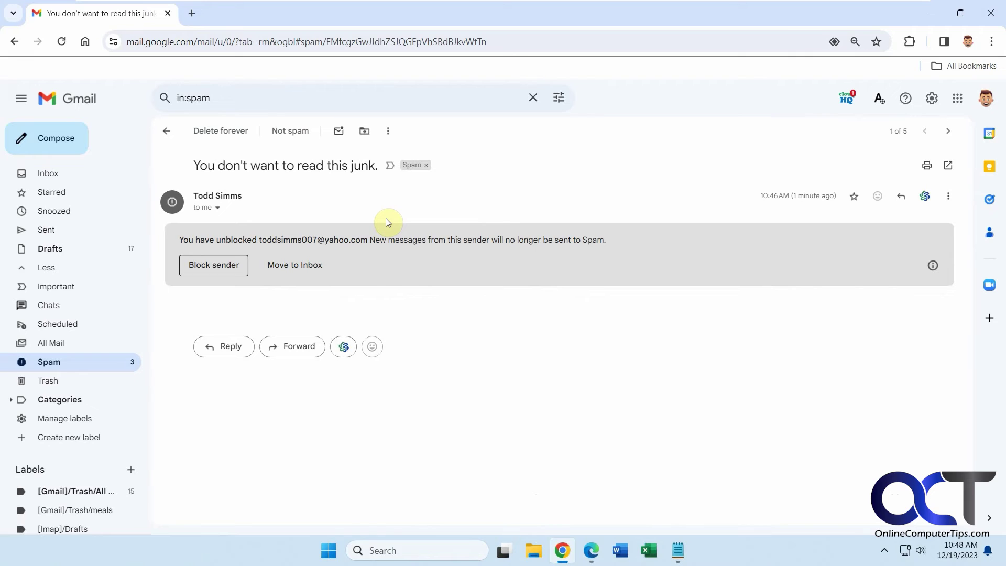
{"action": "left_click", "coordinate": [51, 175]}
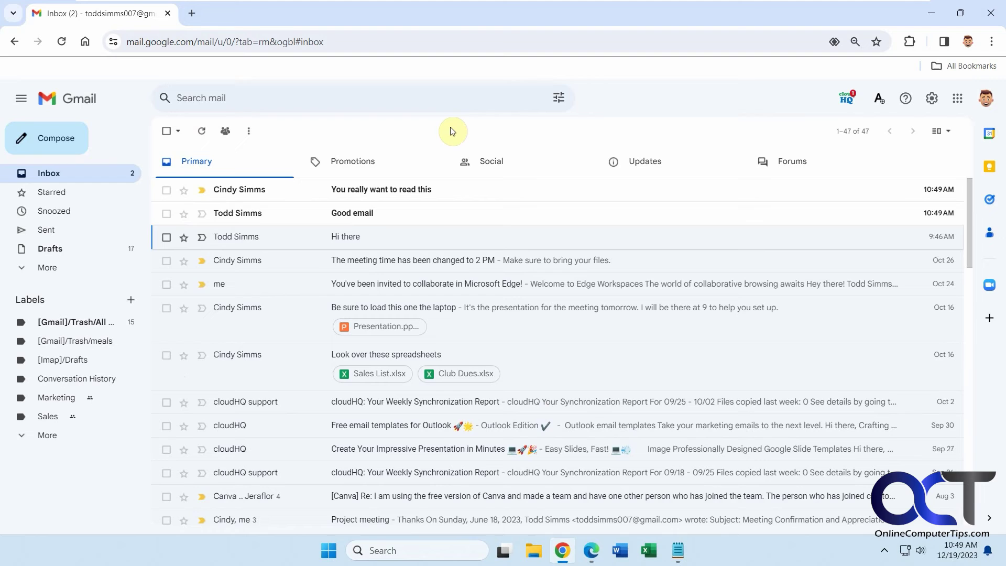
- Read the new Good email and You really want to read this messages in the inbox
{"action": "left_click", "coordinate": [366, 215]}
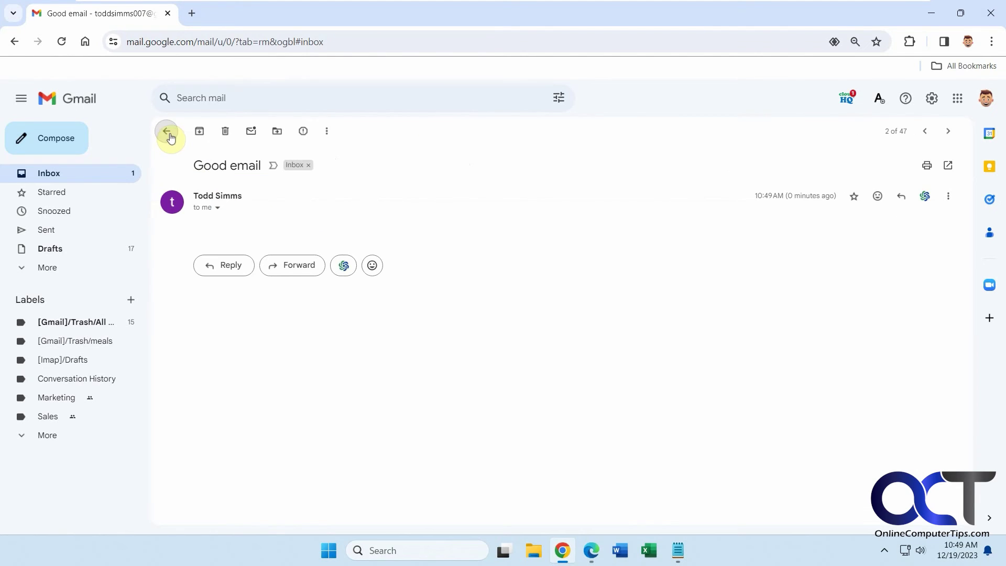
{"action": "left_click", "coordinate": [170, 137]}
{"action": "left_click", "coordinate": [377, 193]}
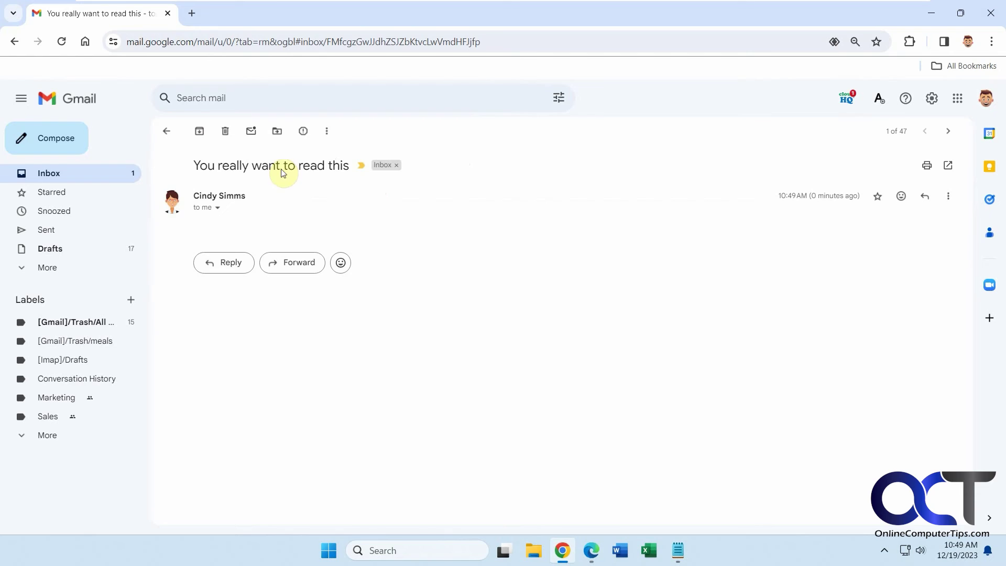
{"action": "left_click", "coordinate": [168, 132]}
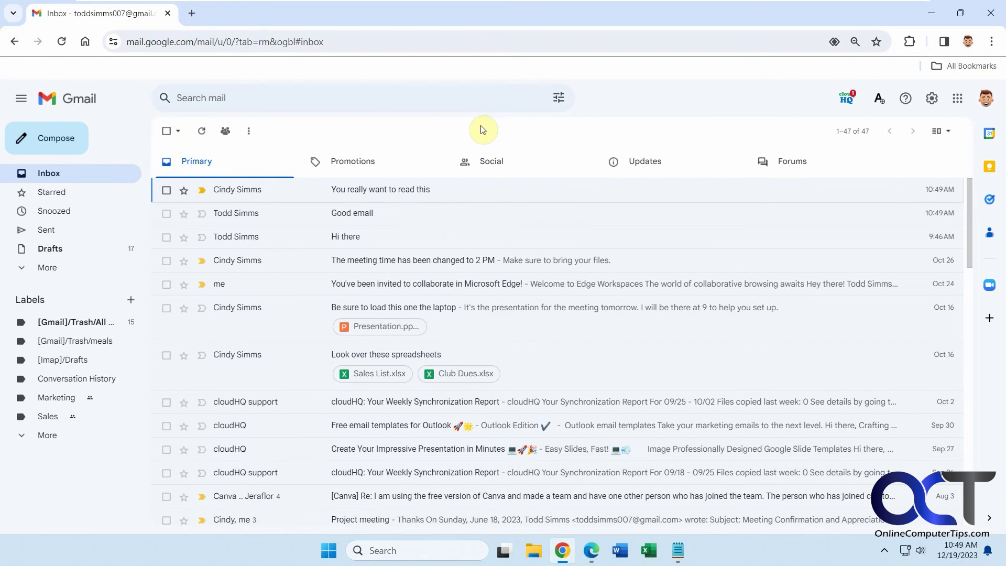
{"action": "left_click", "coordinate": [410, 196]}
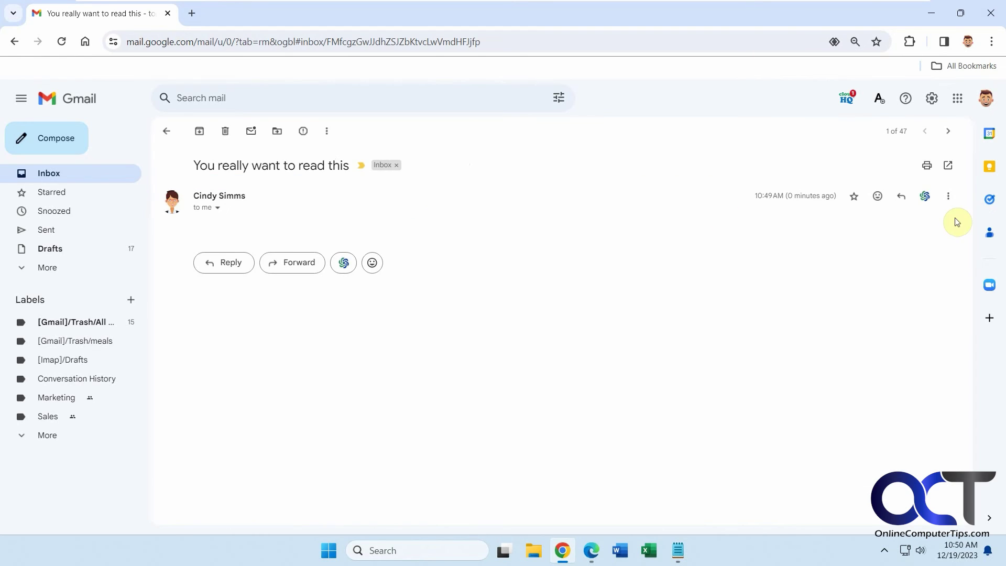
{"action": "left_click", "coordinate": [949, 196]}
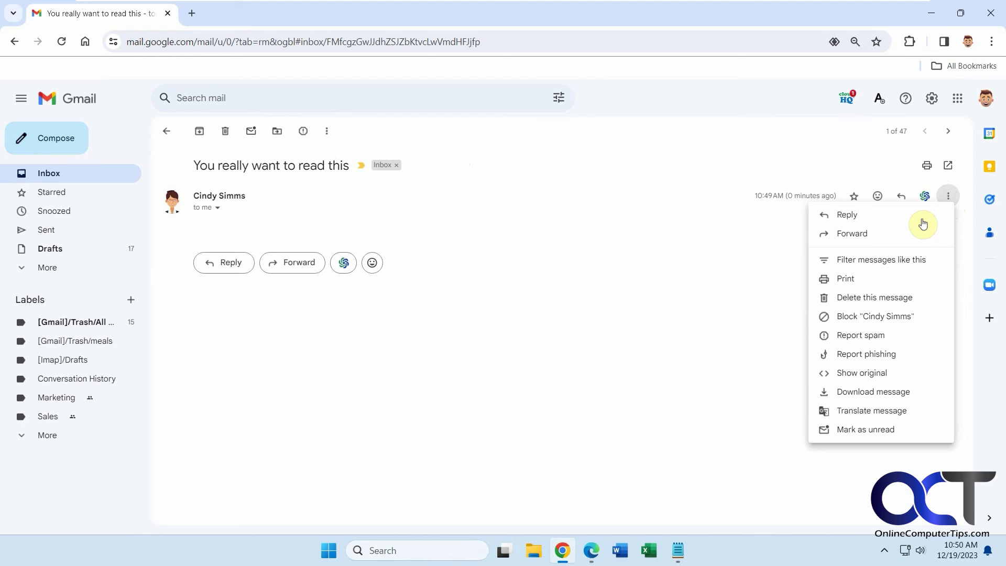
{"action": "left_click", "coordinate": [892, 318]}
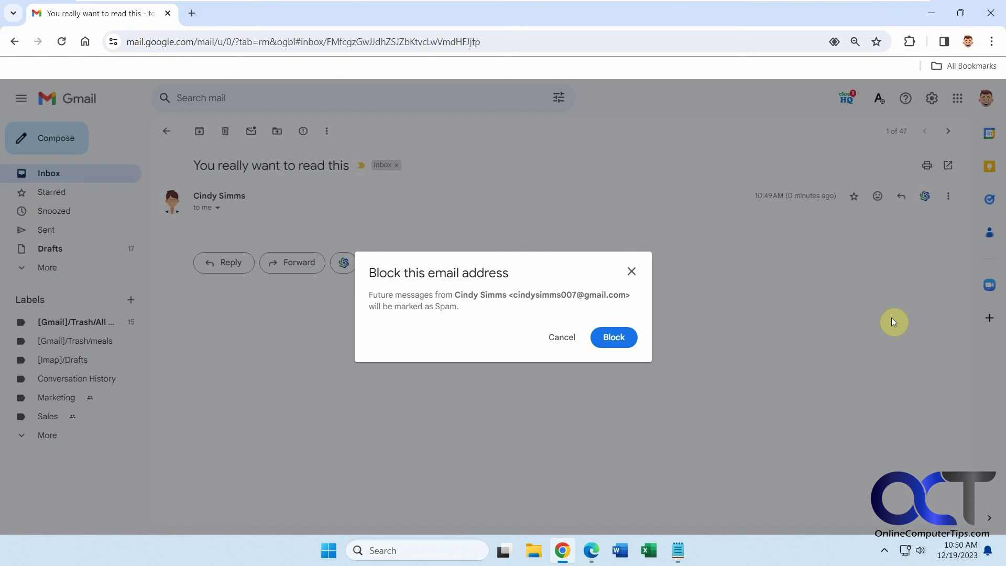
{"action": "left_click", "coordinate": [621, 339]}
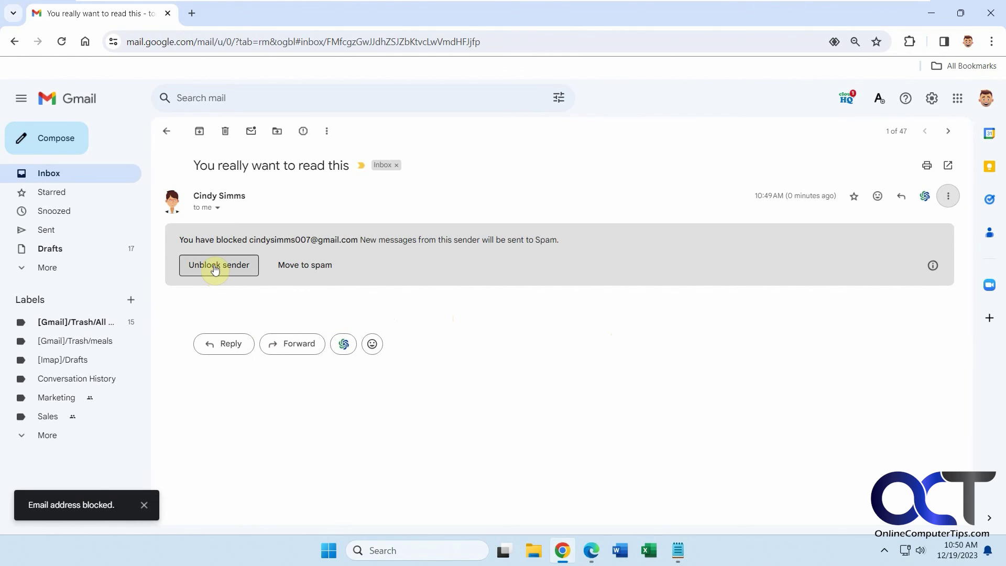
{"action": "left_click", "coordinate": [931, 100]}
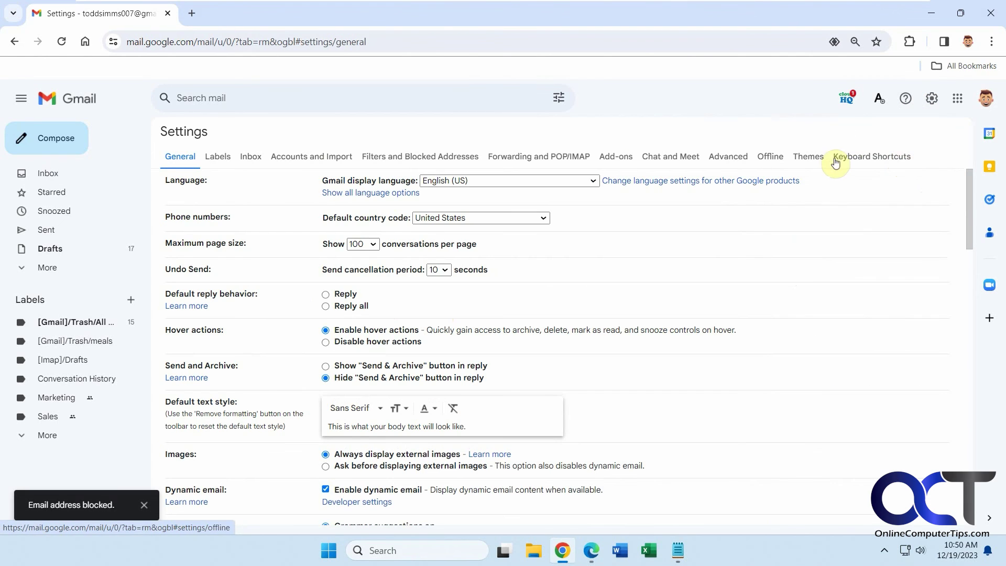
{"action": "left_click", "coordinate": [406, 154]}
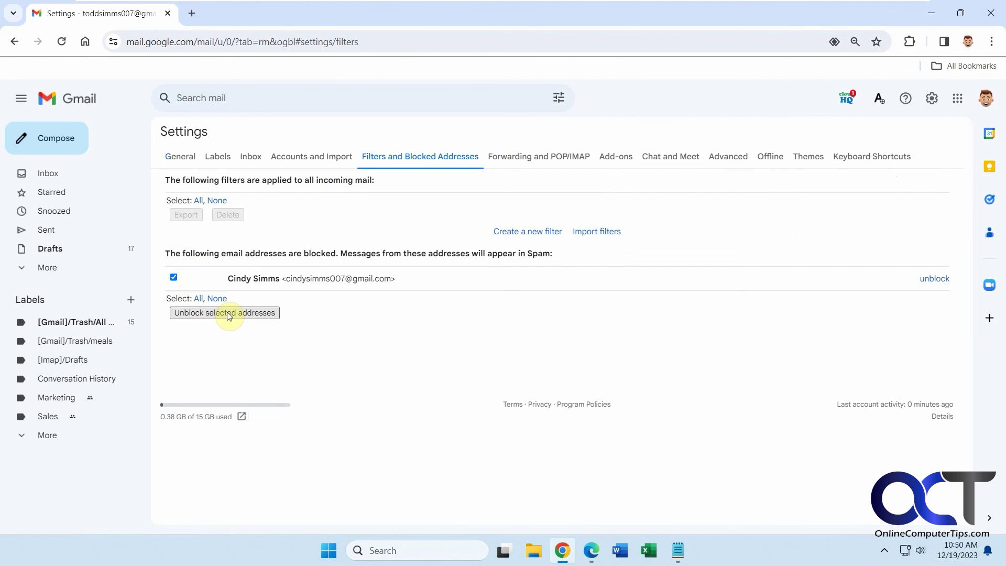
{"action": "left_click", "coordinate": [227, 315]}
{"action": "left_click", "coordinate": [619, 338]}
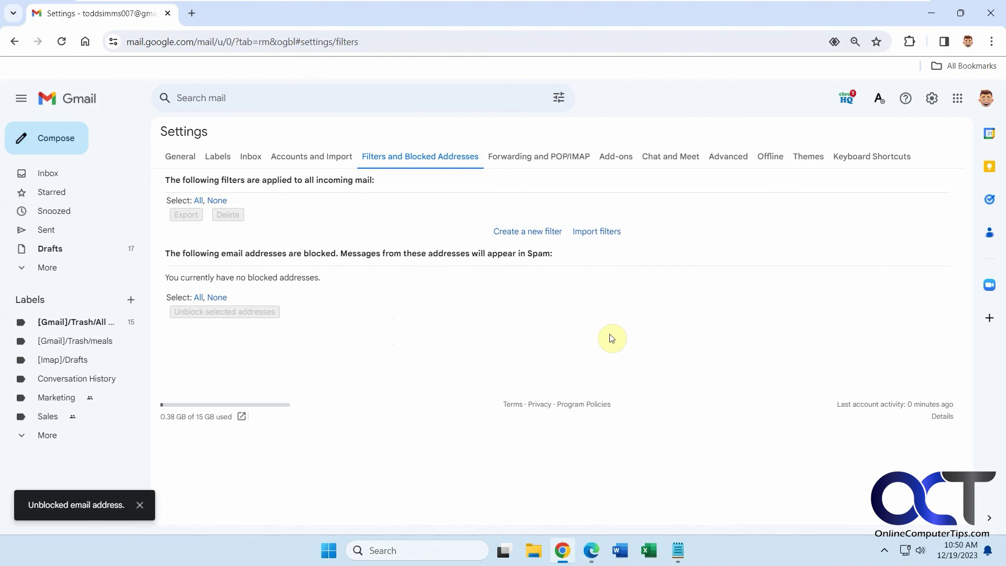